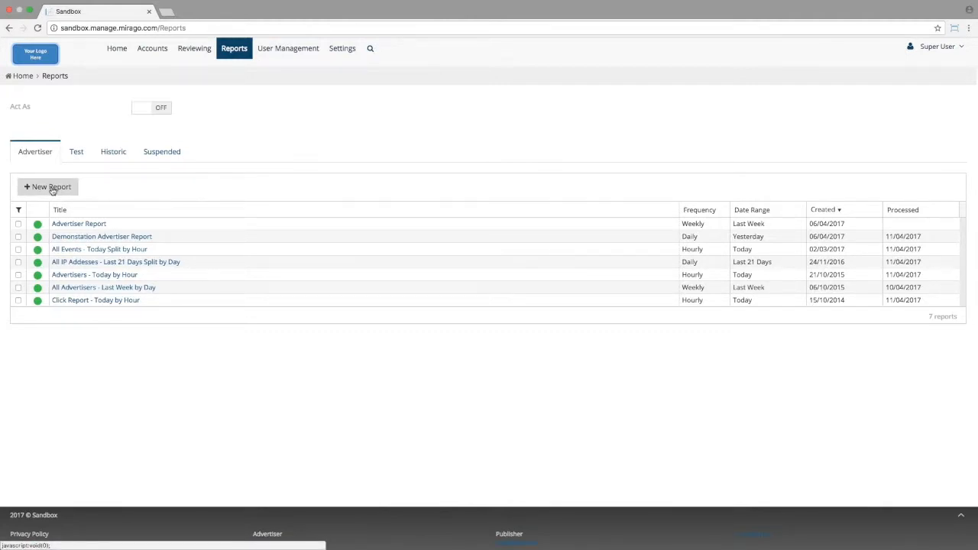
Start a new custom report and title it "Romans Advertiser Report", keeping the default folder, language and currency
left_click(52, 189)
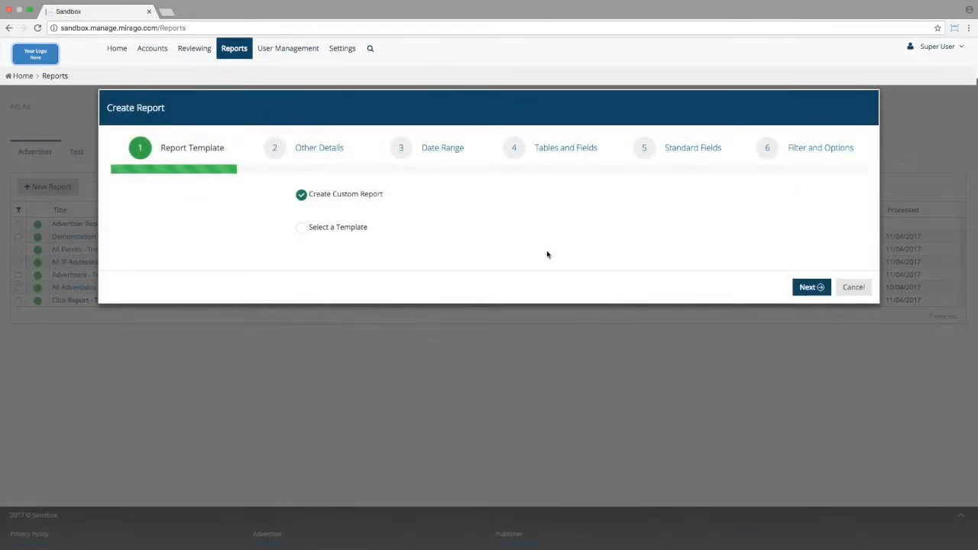
left_click(811, 287)
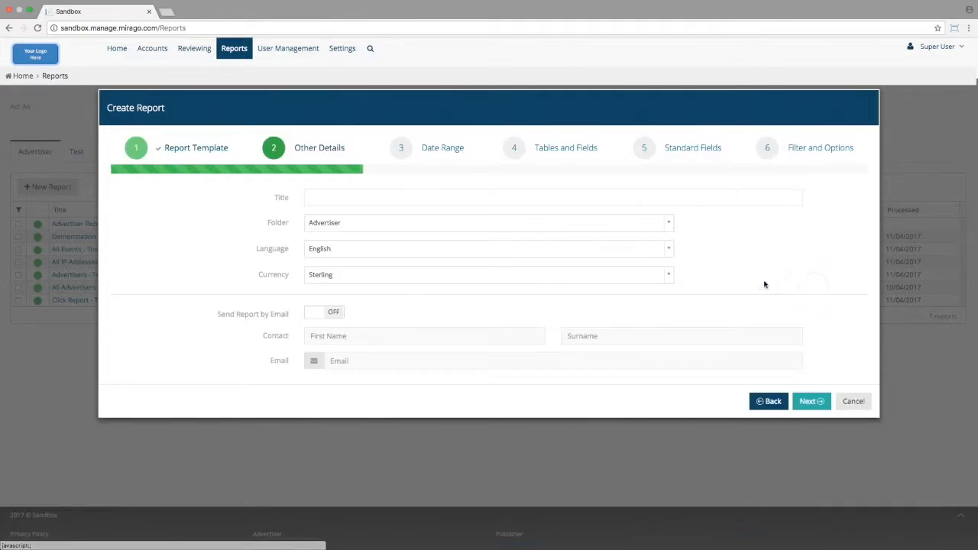
left_click(558, 197)
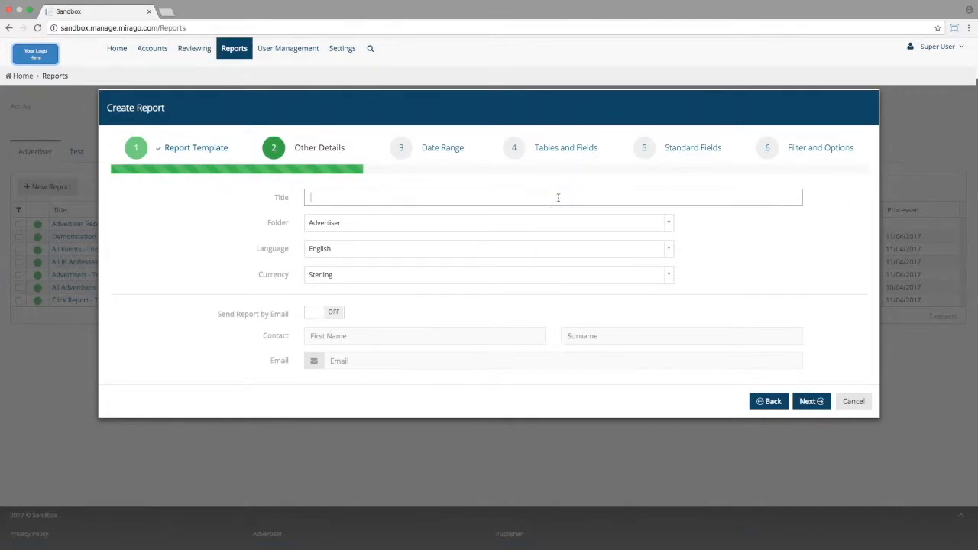
type("Romans Advertiser Report")
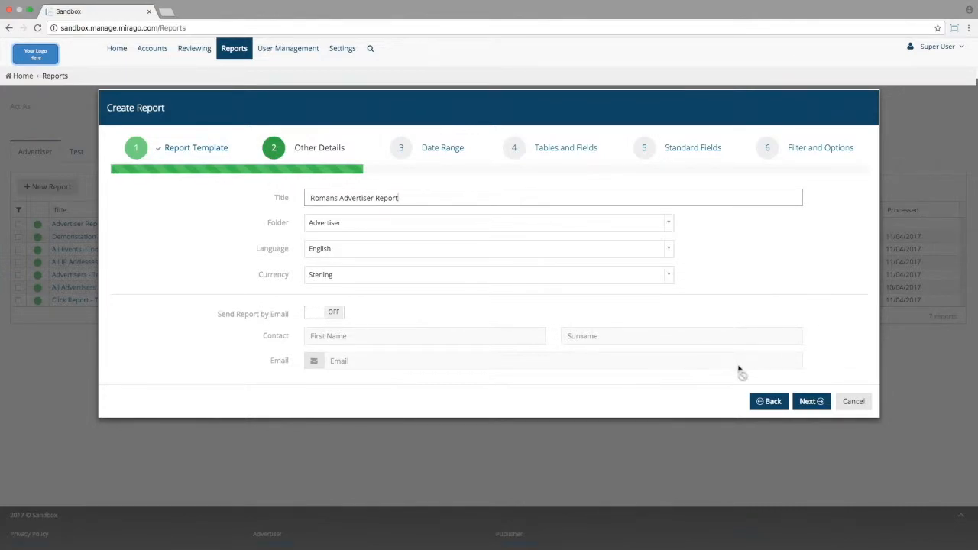
left_click(809, 401)
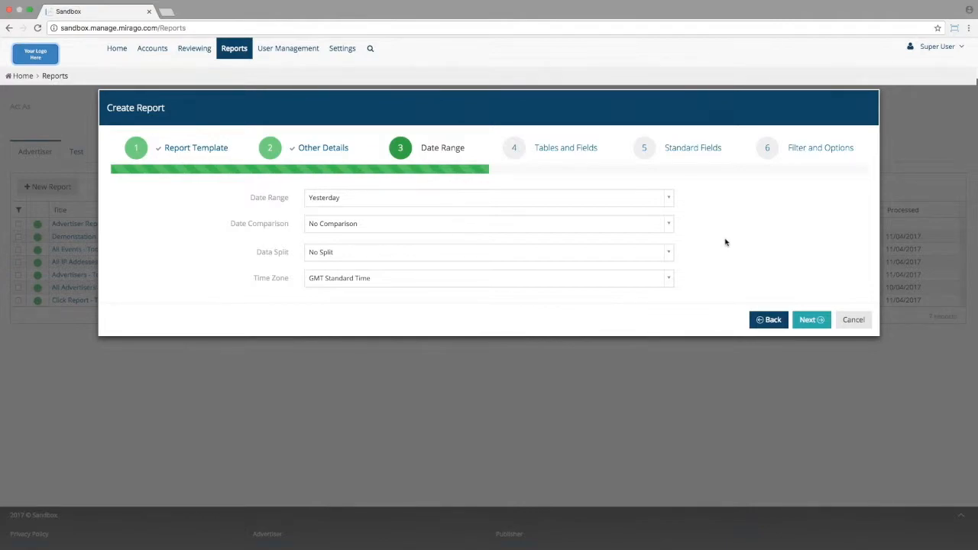
Set the report's date range to Last Week and its data split to Daily (Untotalled)
left_click(669, 201)
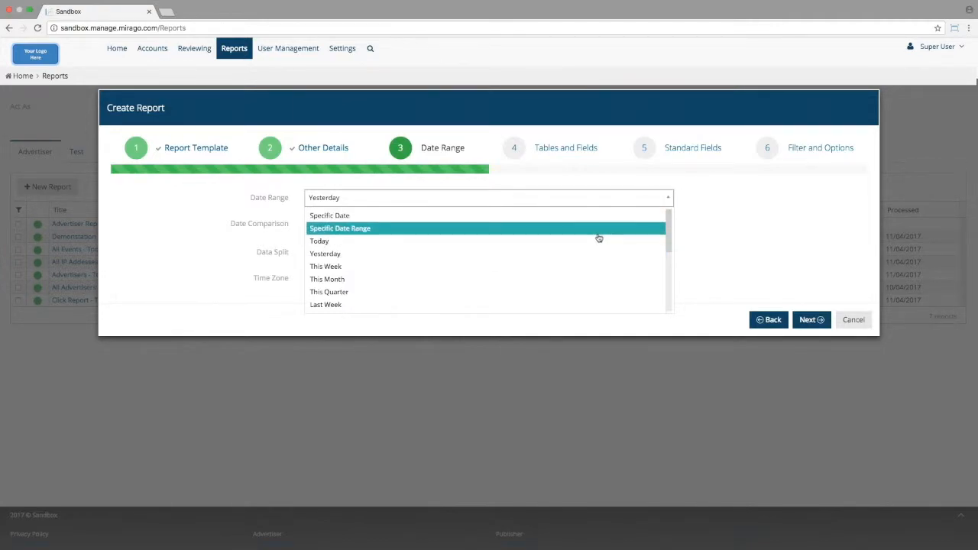
left_click(574, 305)
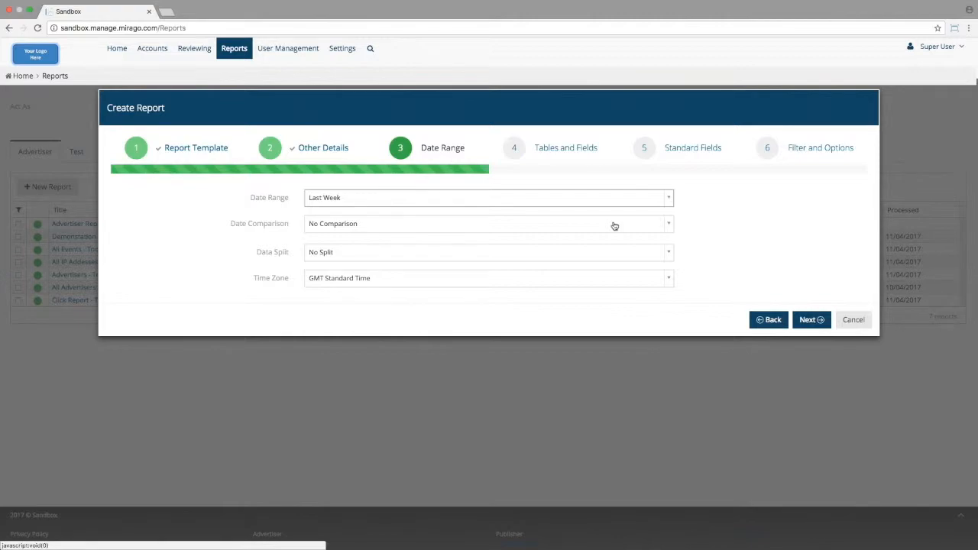
left_click(590, 256)
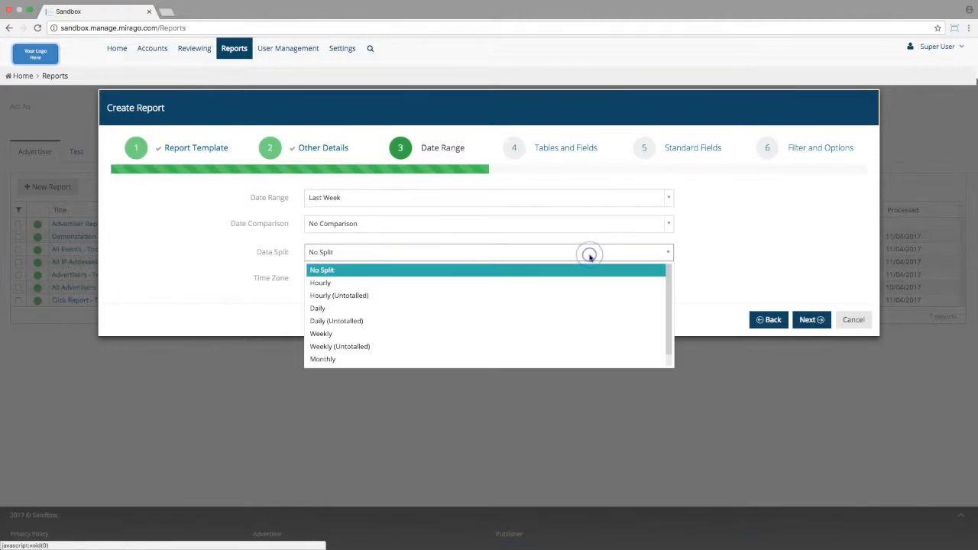
left_click(577, 322)
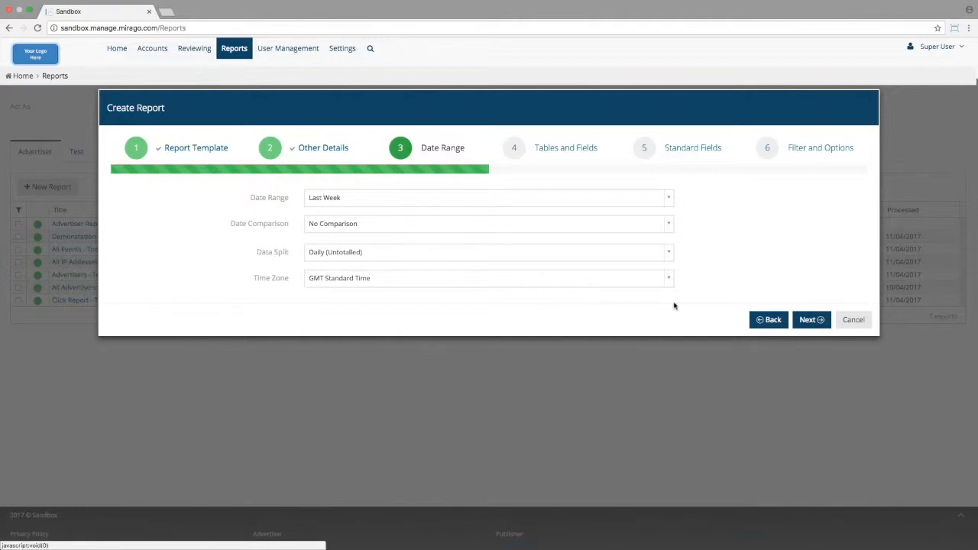
left_click(809, 321)
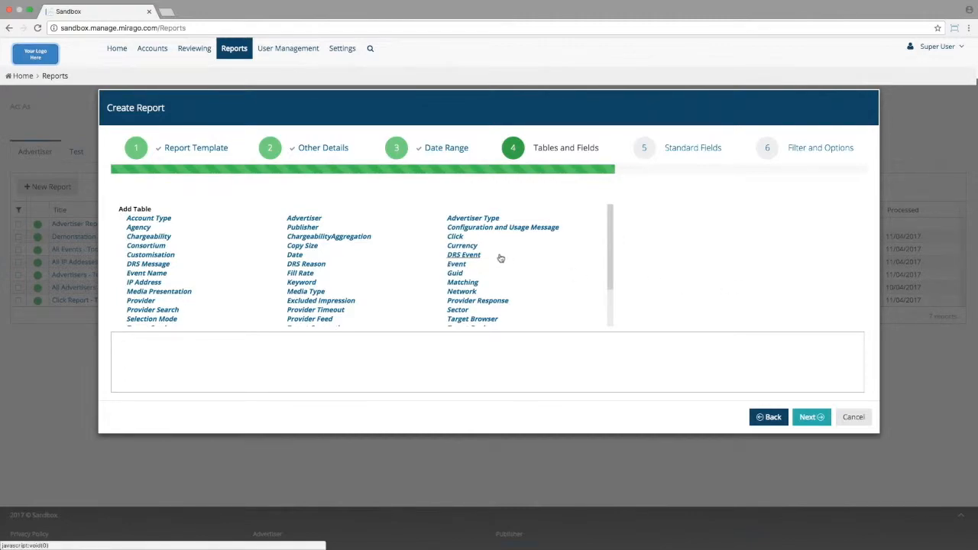
Add the Advertiser, Campaign, Ad Group and Copy tables to the report
left_click(307, 219)
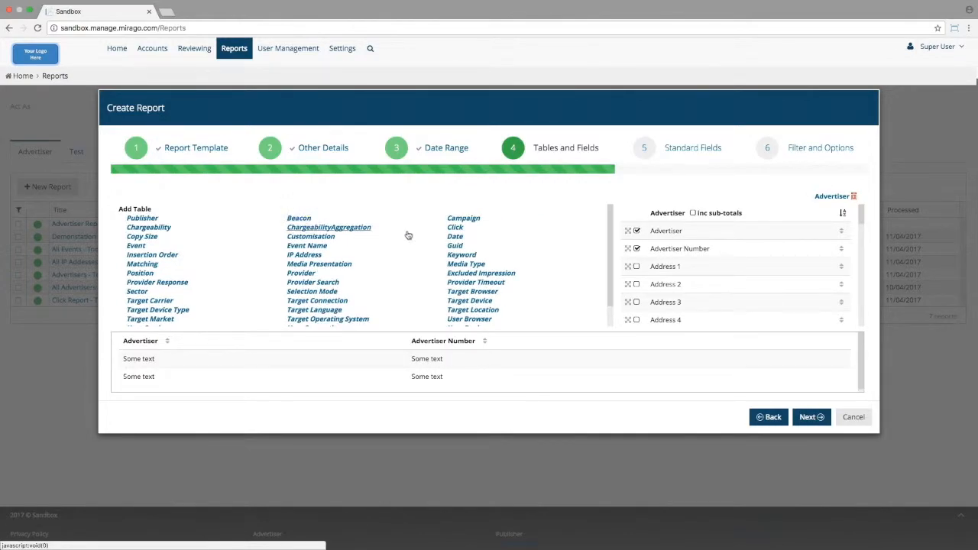
left_click(469, 220)
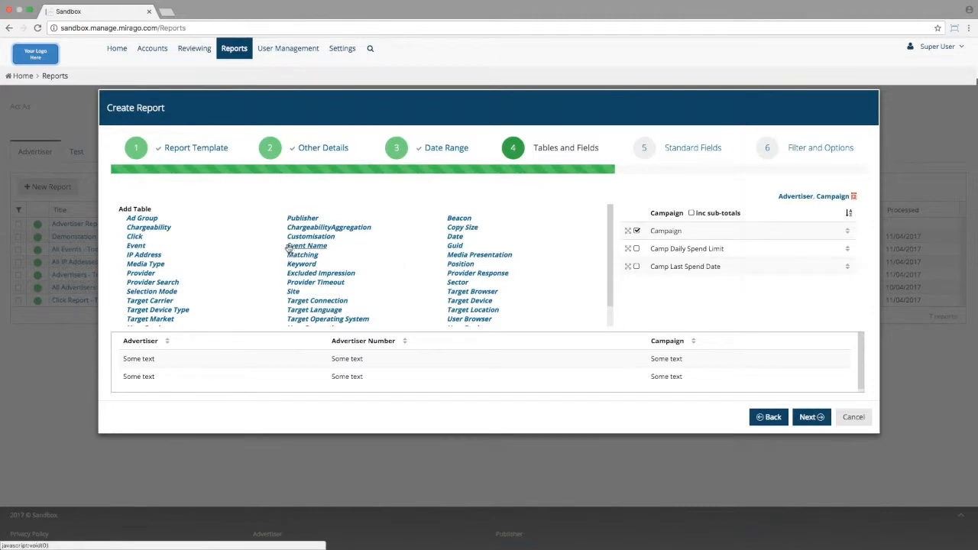
left_click(142, 218)
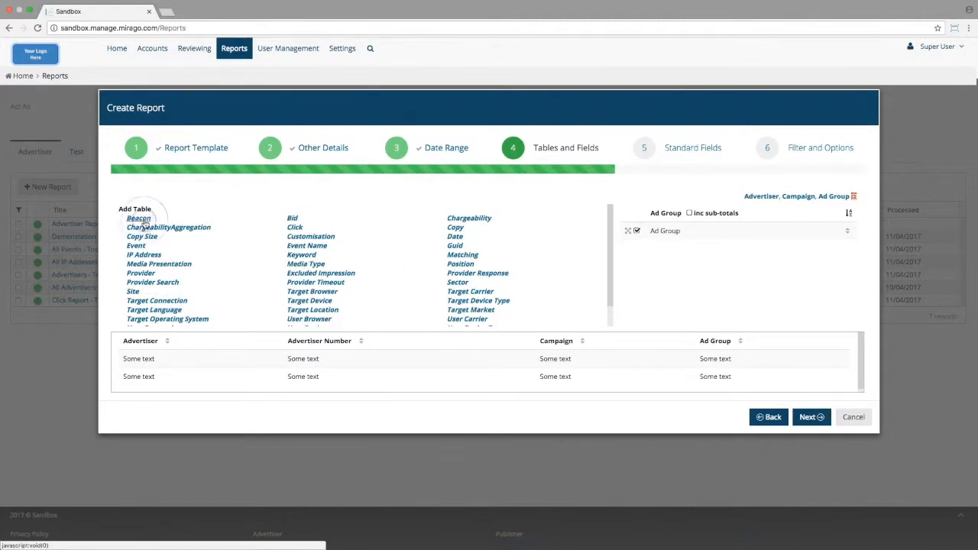
left_click(455, 227)
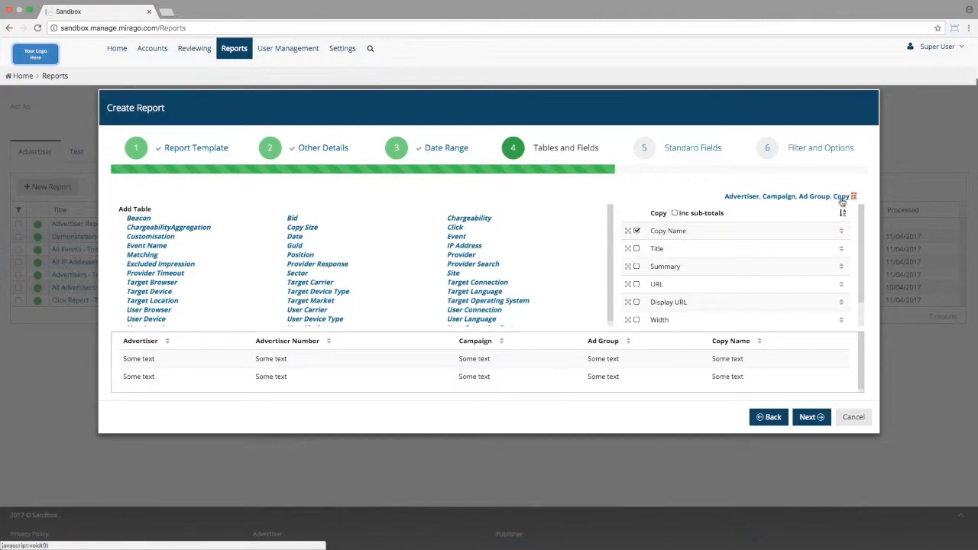
Include the Title, Summary and URL fields of the Copy table and proceed to the standard fields
left_click(636, 250)
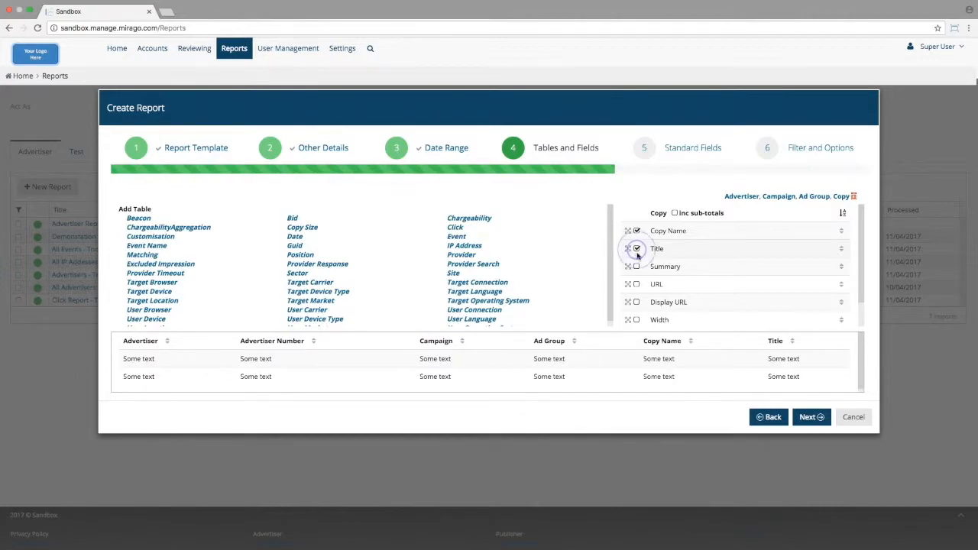
left_click(636, 266)
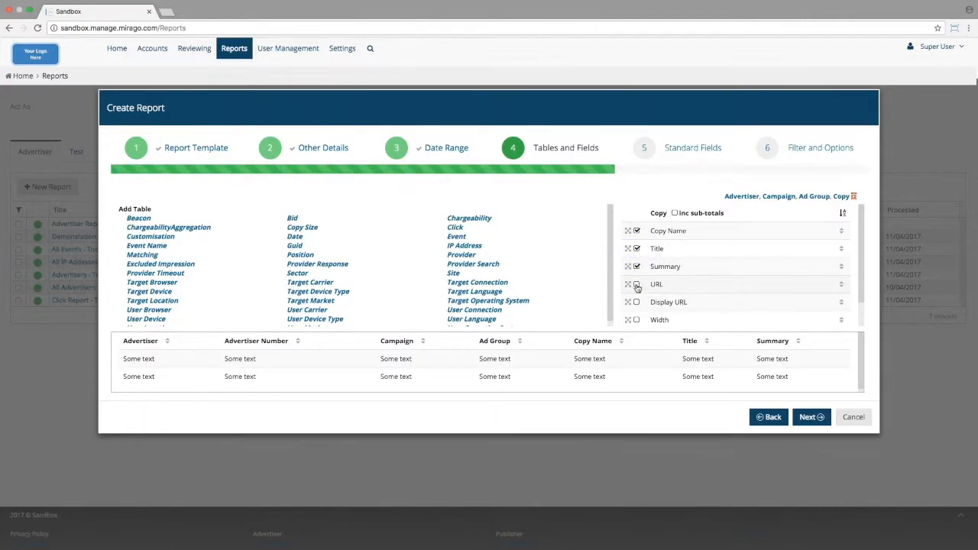
left_click(637, 284)
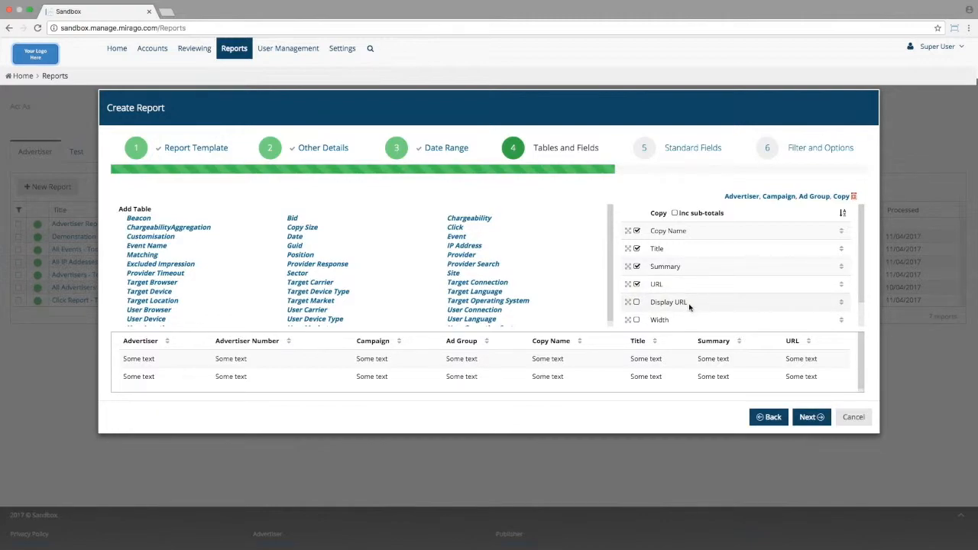
left_click(809, 417)
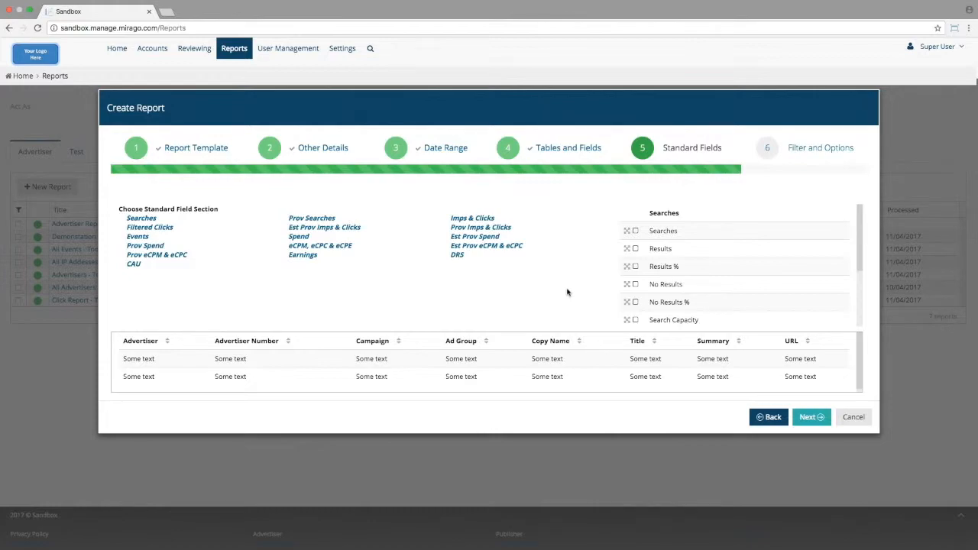
Include the Impressions and Clicks standard fields from the Imps & Clicks section and proceed to the filters
left_click(463, 219)
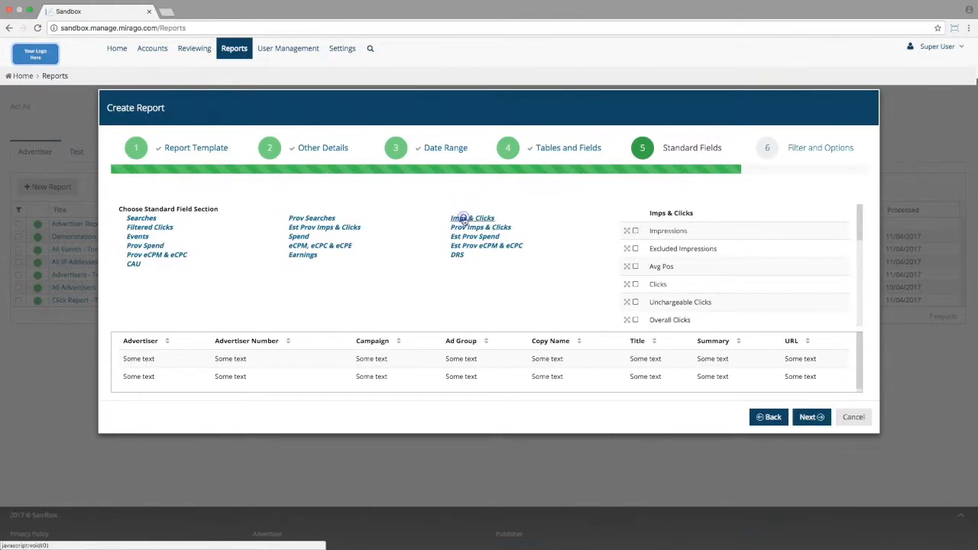
left_click(635, 233)
left_click(635, 285)
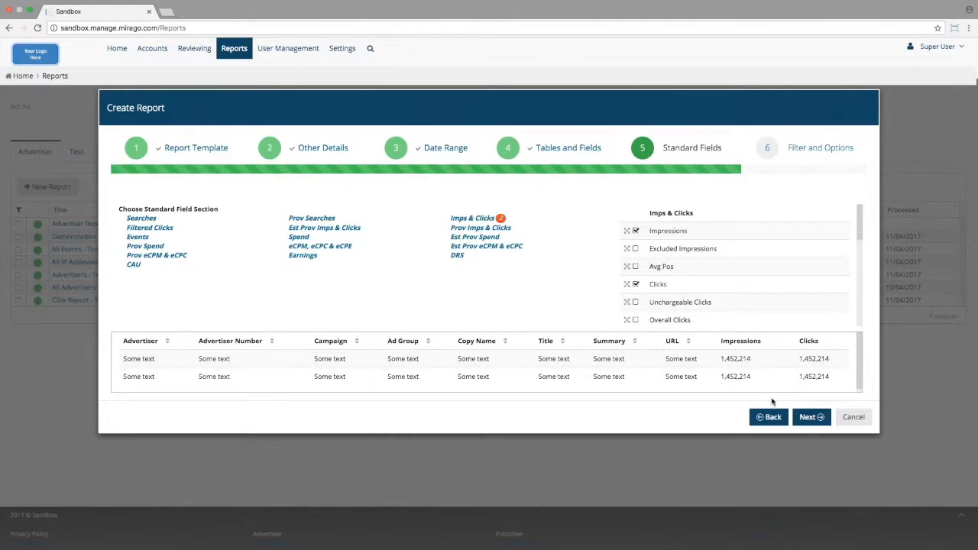
left_click(808, 416)
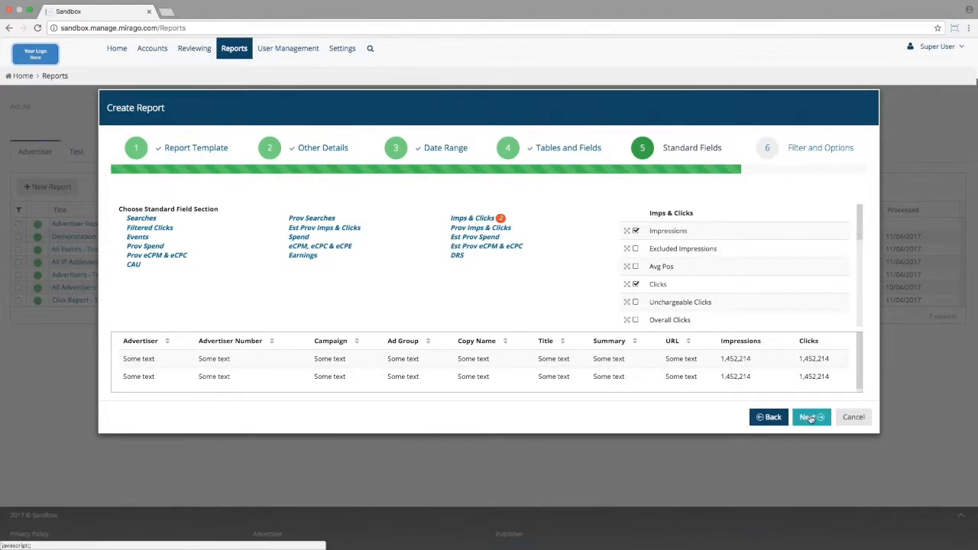
left_click(809, 417)
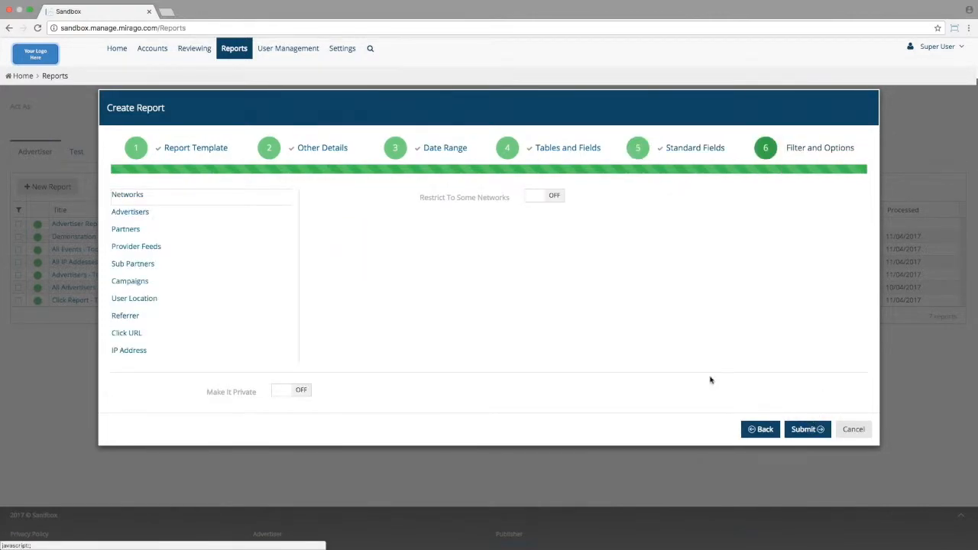
Restrict the report to the advertiser Romans and submit it
left_click(142, 216)
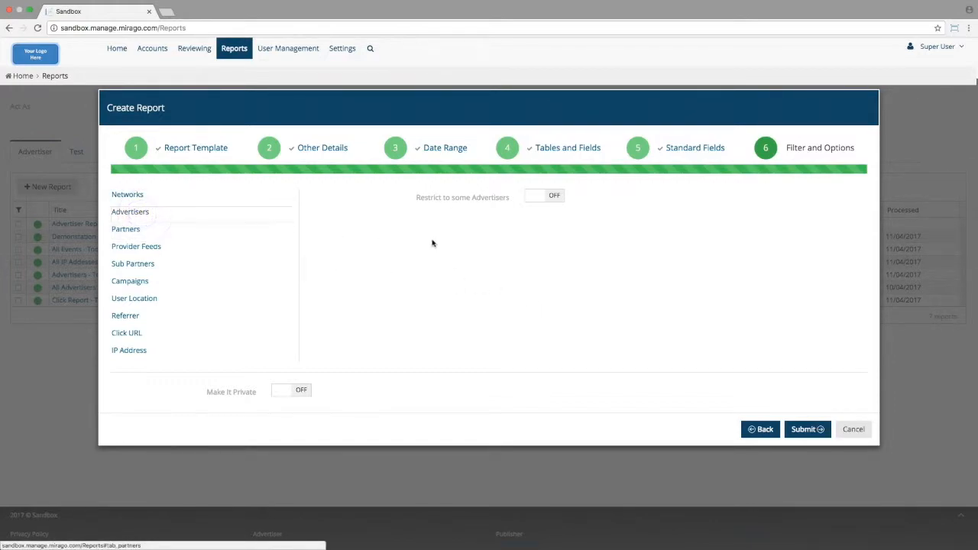
left_click(553, 197)
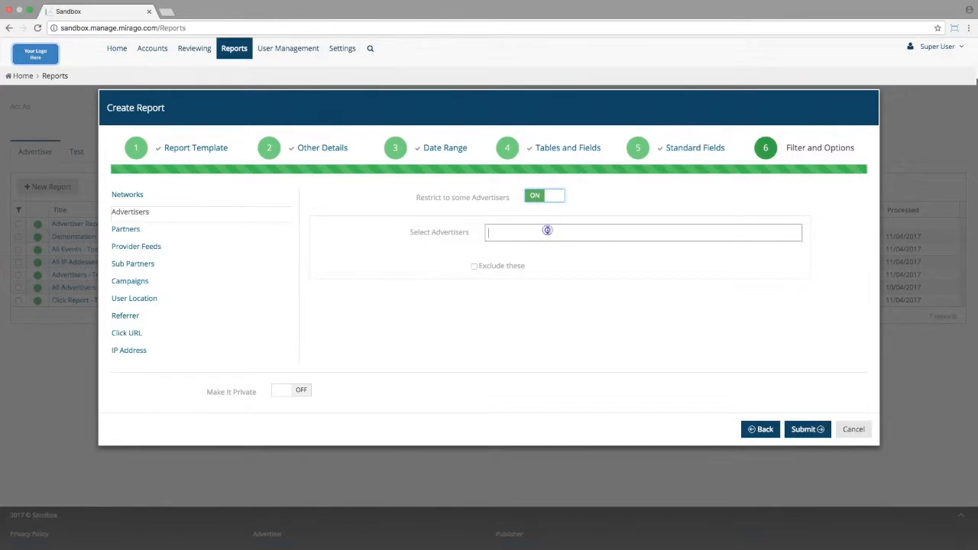
left_click(546, 232)
type("romn")
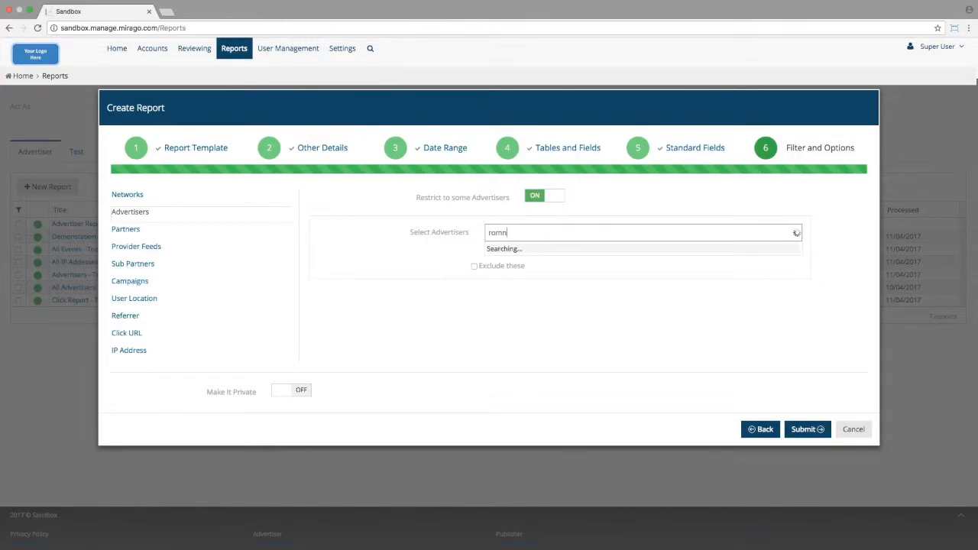
key("BackSpace")
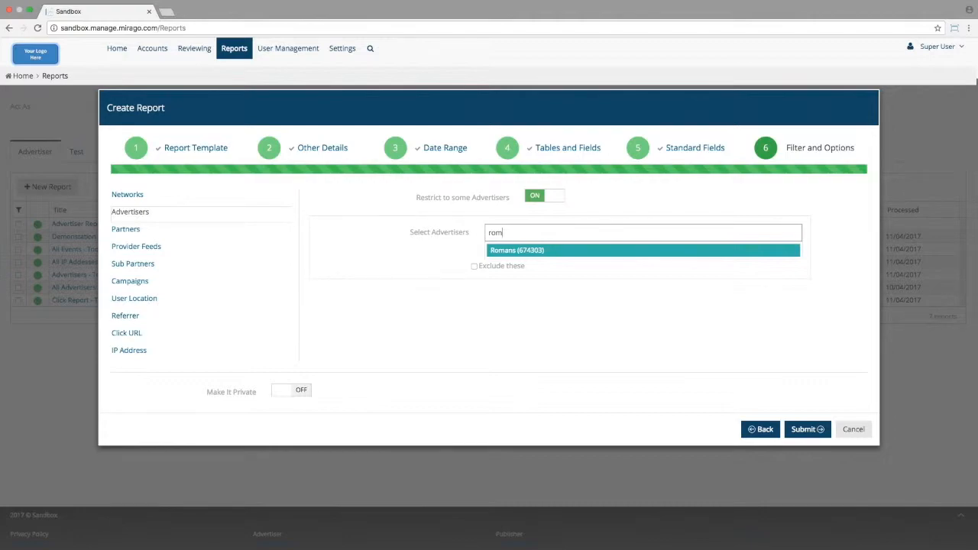
left_click(519, 252)
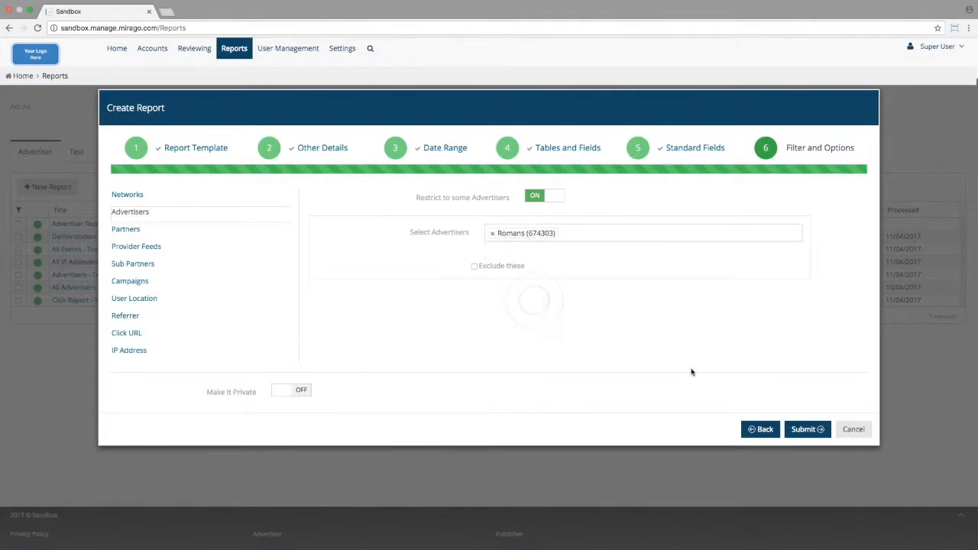
left_click(803, 429)
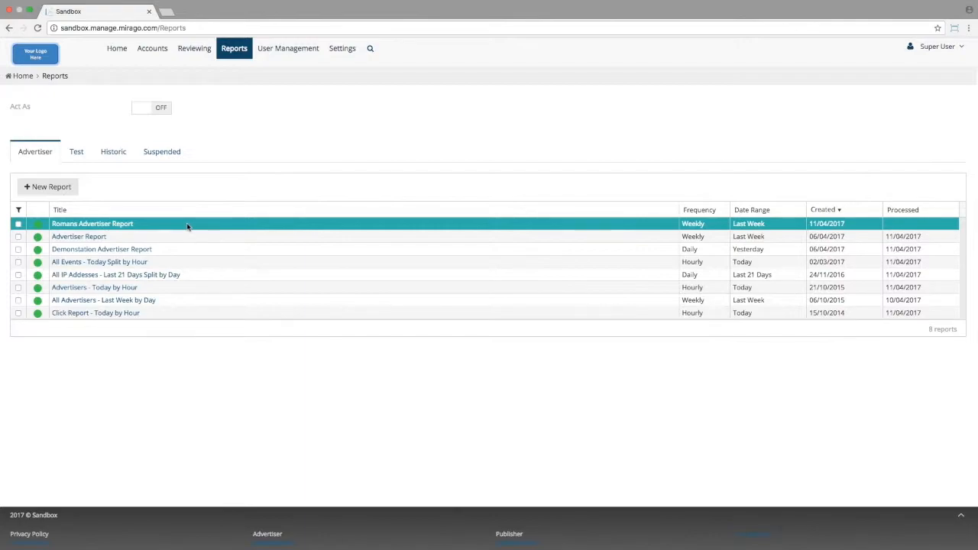
Open the Romans Advertiser Report from the report list
left_click(113, 224)
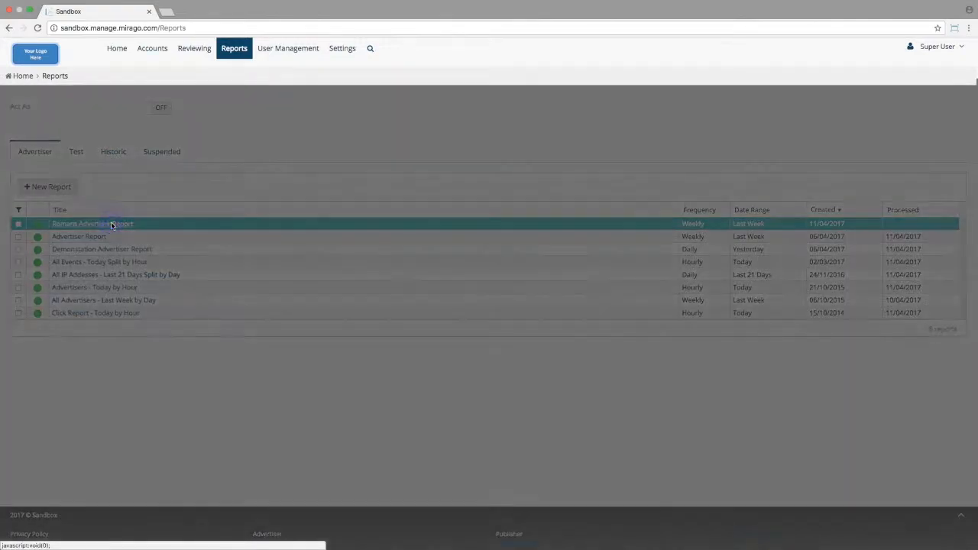